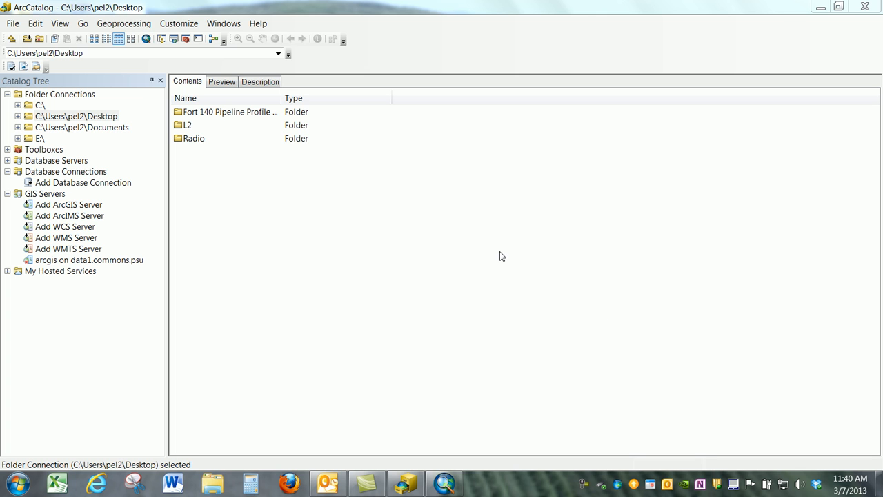
- Create a file geodatabase named "Pipeline Profile" in the Fort 140 Pipeline Profile Lab folder on the desktop
double_click(226, 113)
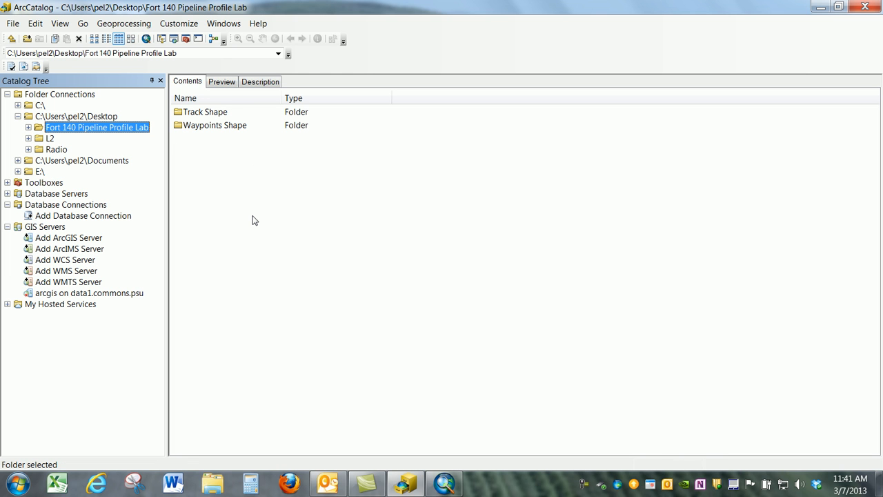
double_click(213, 113)
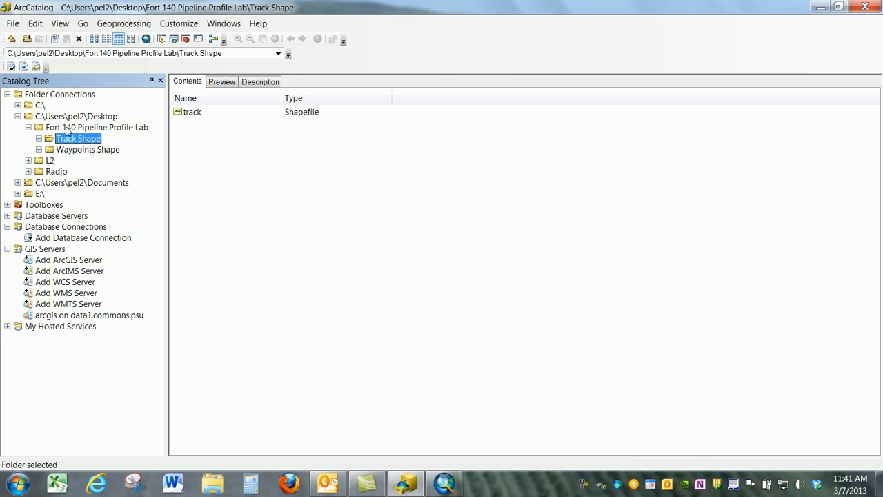
left_click(133, 129)
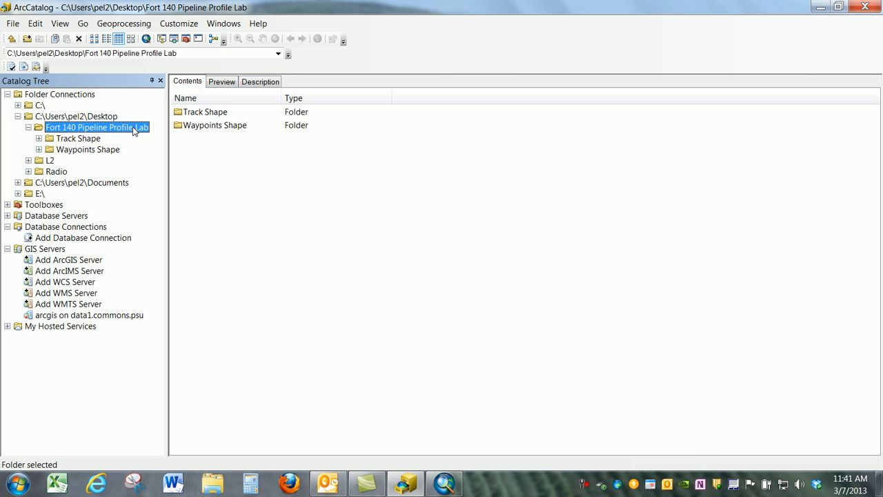
right_click(233, 195)
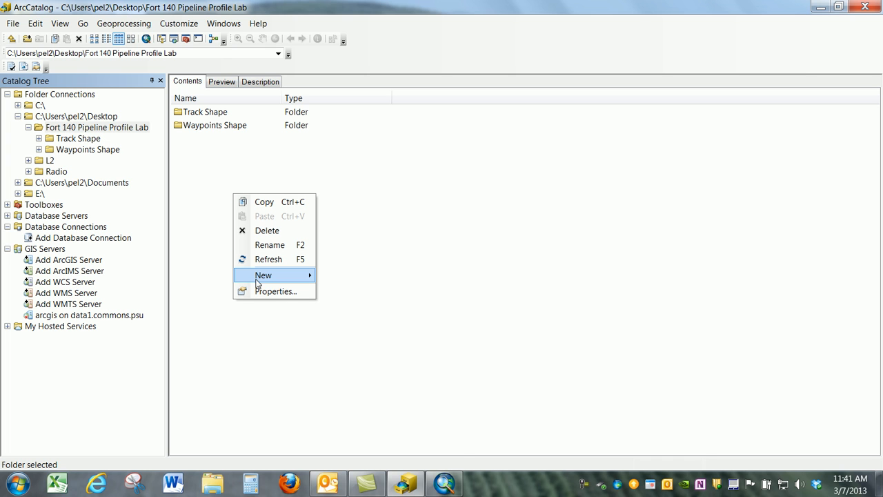
mouse_move(260, 281)
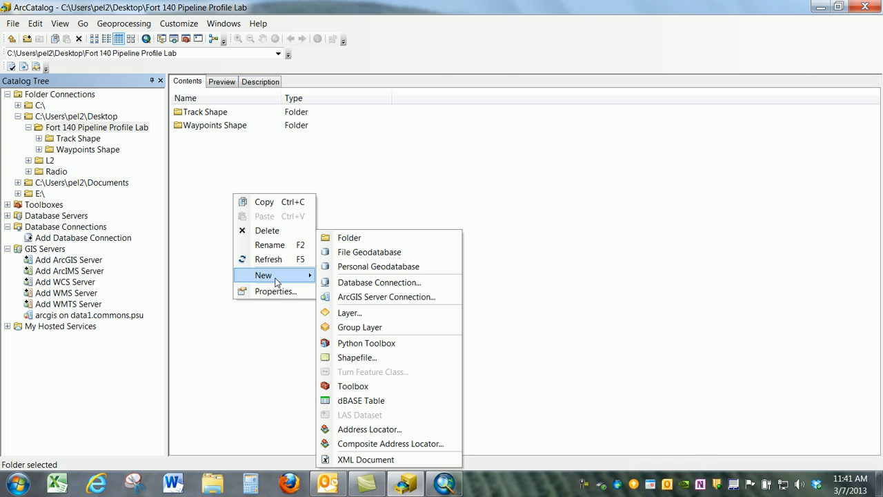
left_click(349, 253)
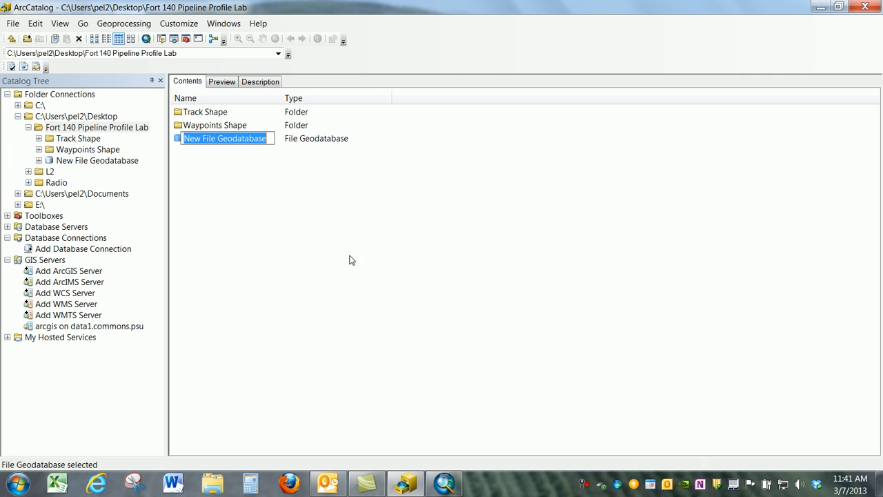
type("Pipelin")
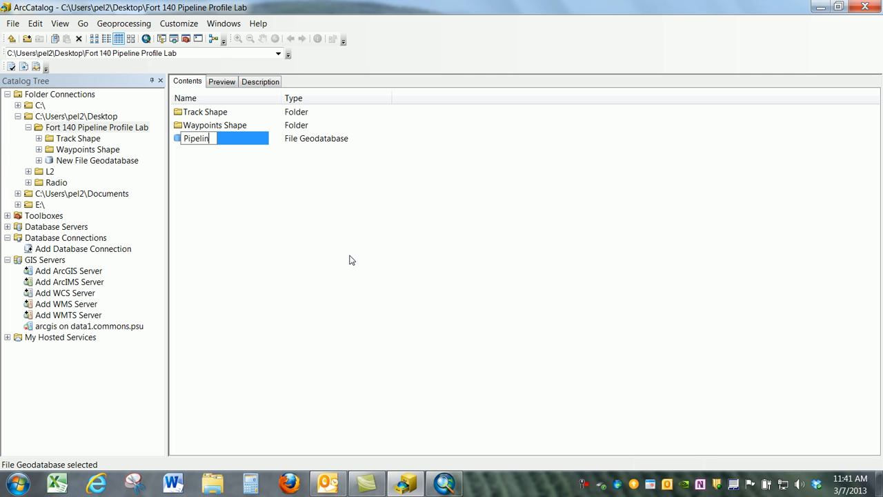
type("e Profile")
key("Return")
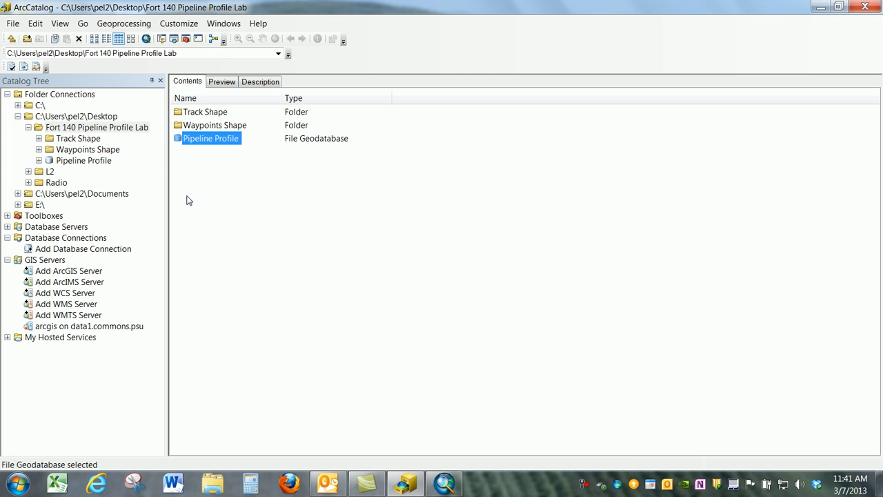
- Import track.shp from the Track Shape folder into the Pipeline Profile geodatabase as a single feature class named "Track"
right_click(179, 140)
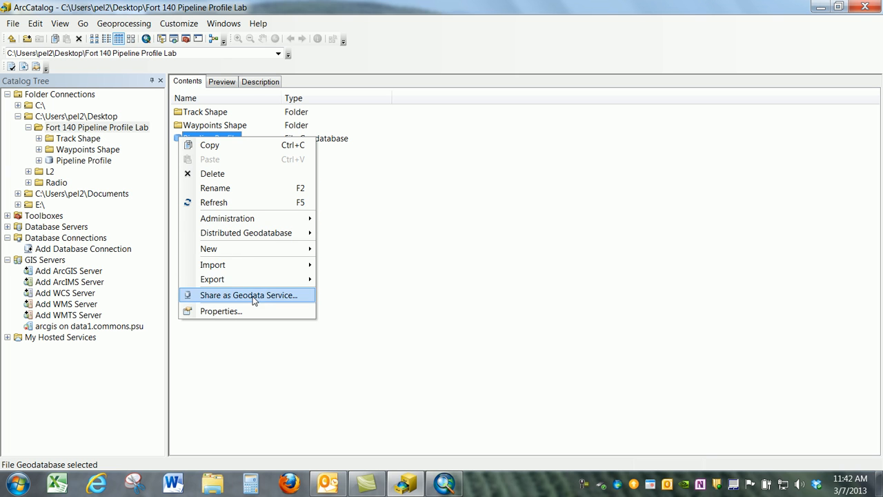
mouse_move(236, 267)
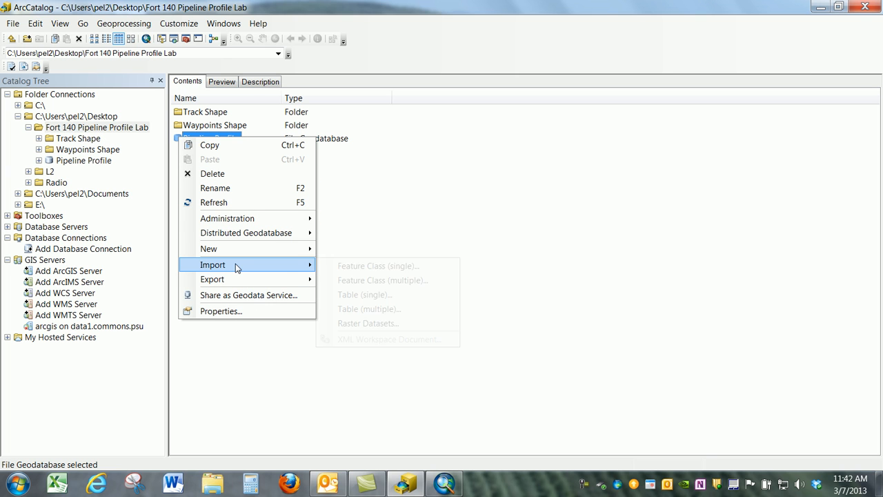
left_click(378, 267)
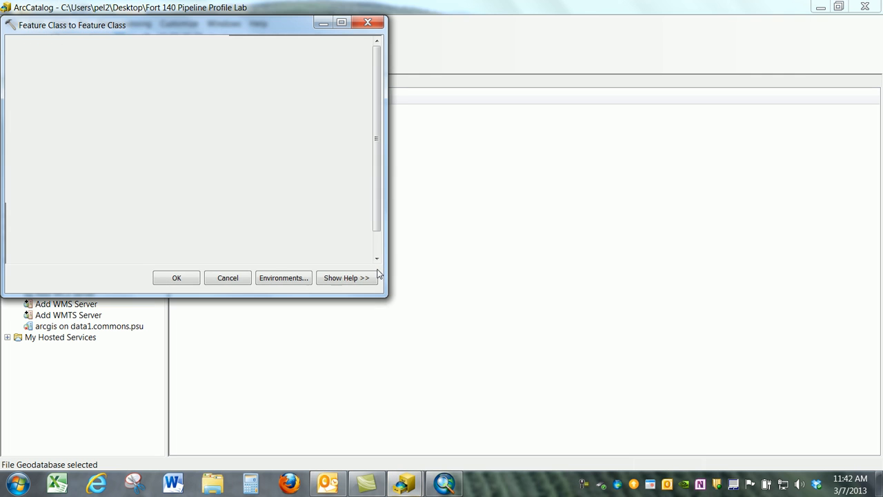
left_click_drag(220, 22, 597, 105)
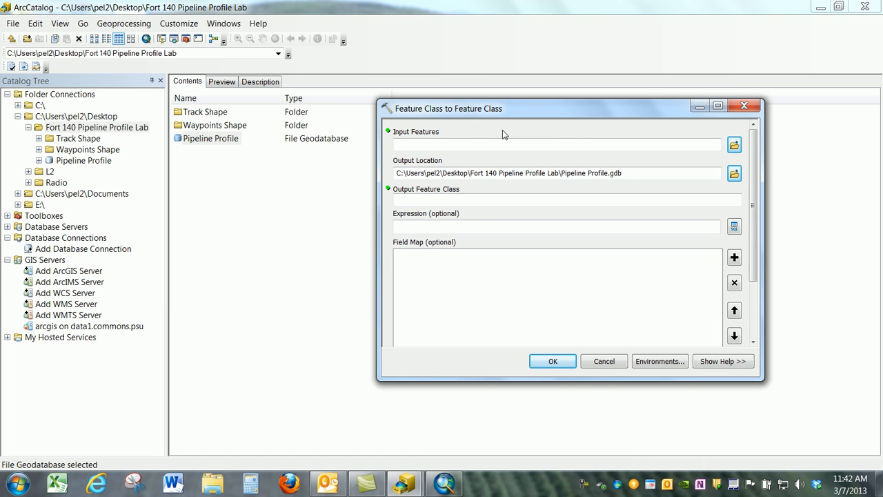
double_click(207, 113)
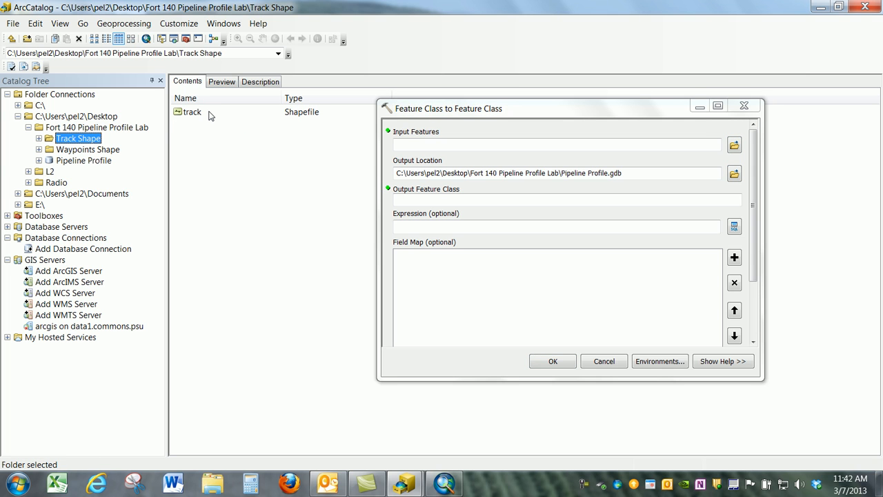
left_click_drag(191, 114, 434, 145)
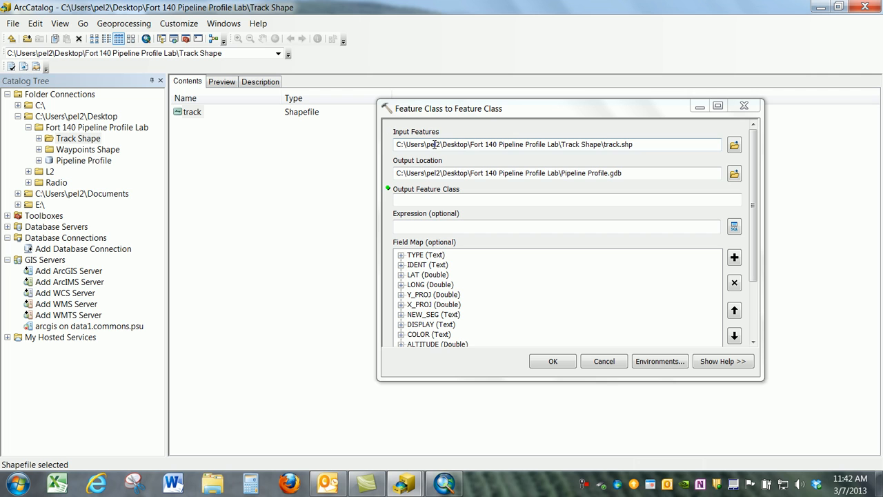
left_click(433, 200)
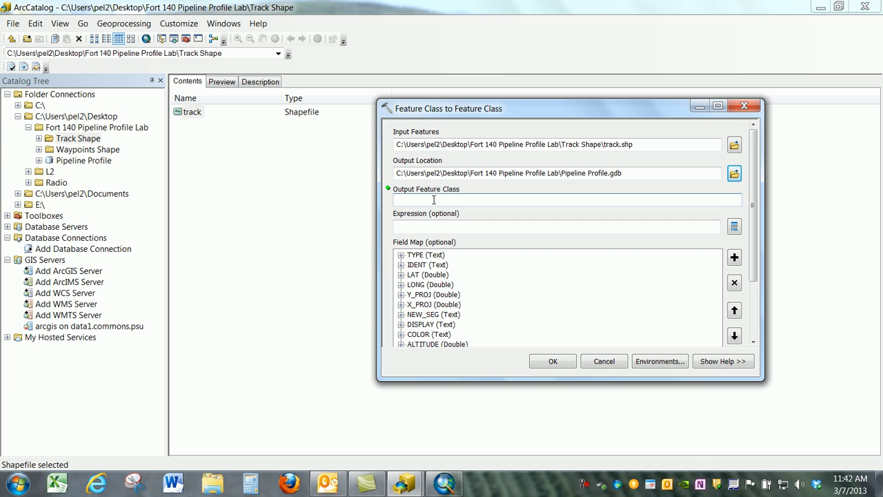
type("Track")
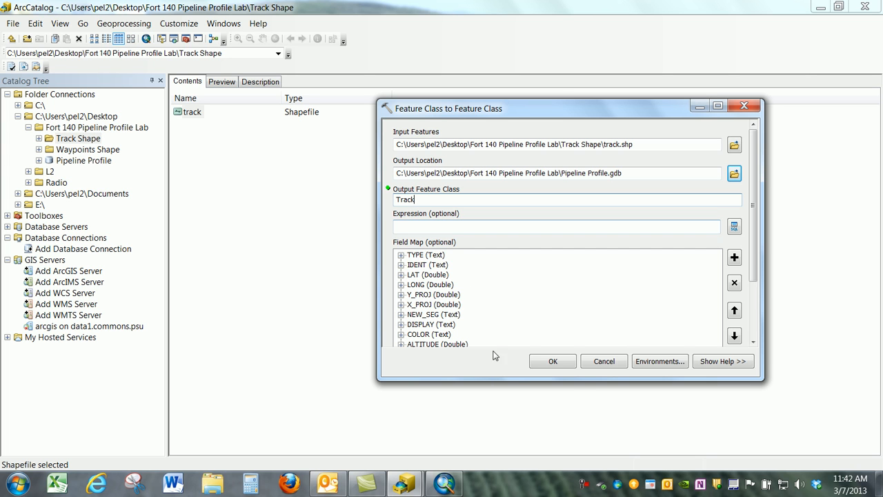
left_click(556, 362)
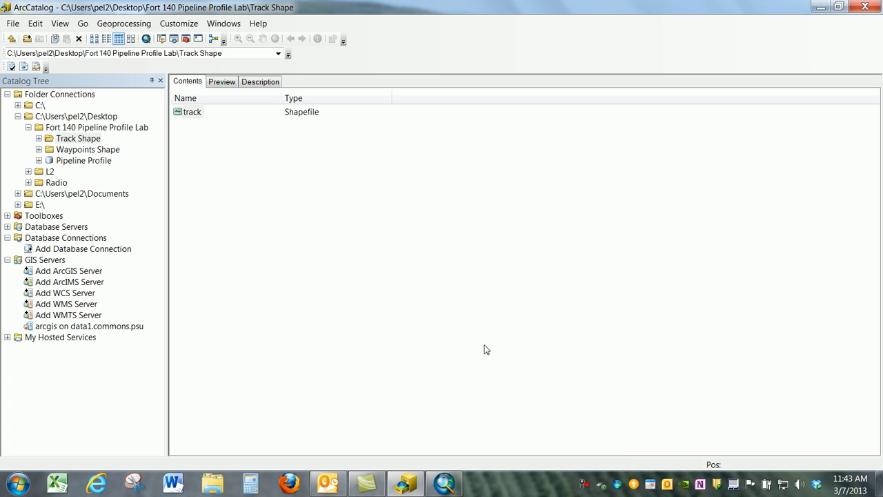
- Import waypoints.shp from the Waypoints Shape folder into the Pipeline Profile geodatabase as a single feature class named "Waypoints"
left_click(70, 163)
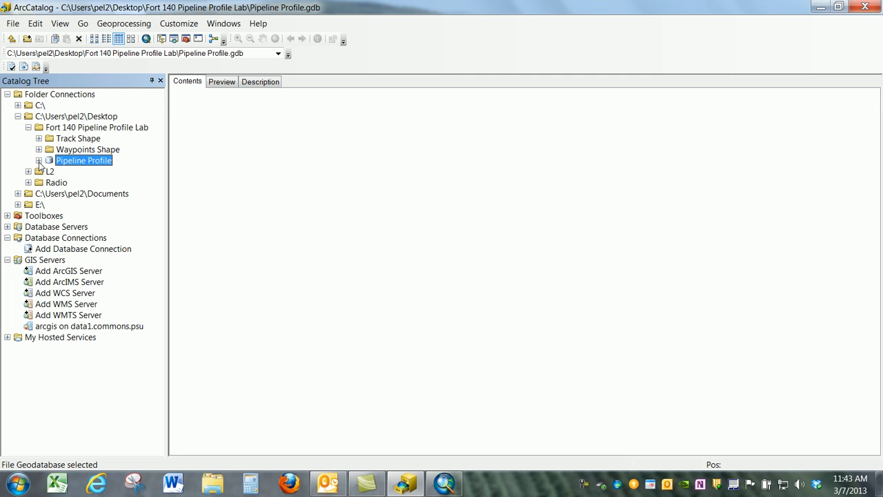
left_click(39, 160)
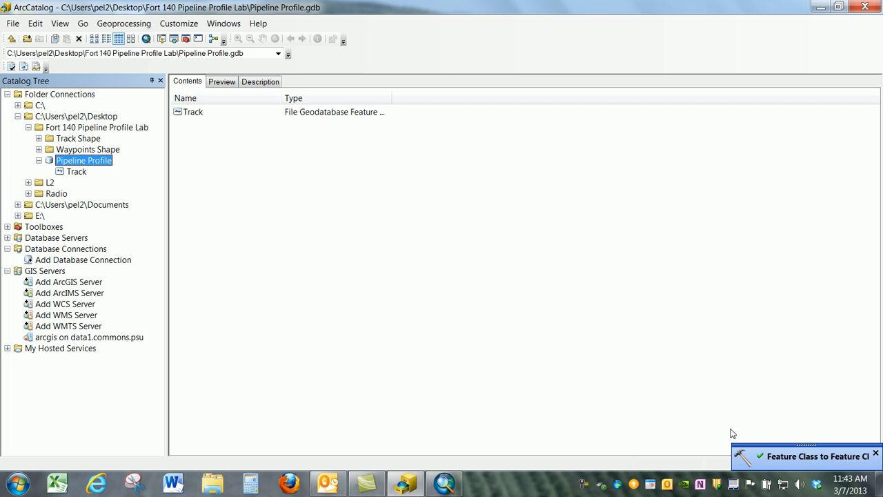
right_click(97, 163)
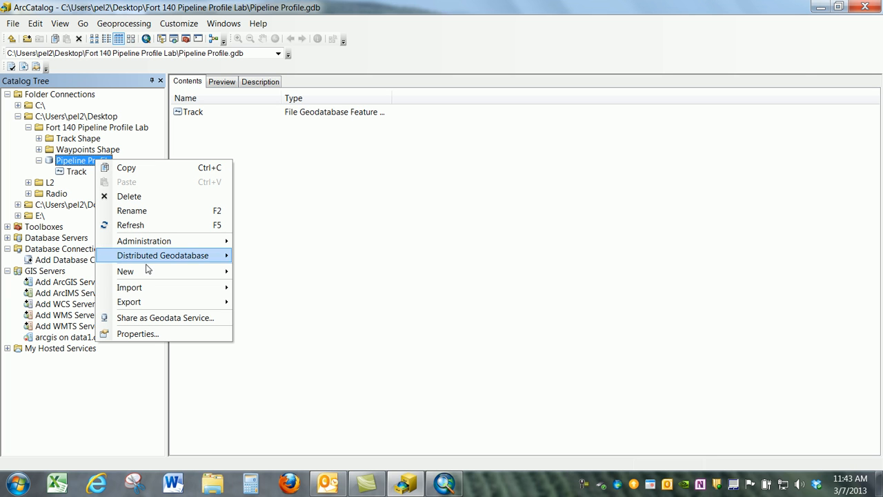
mouse_move(171, 288)
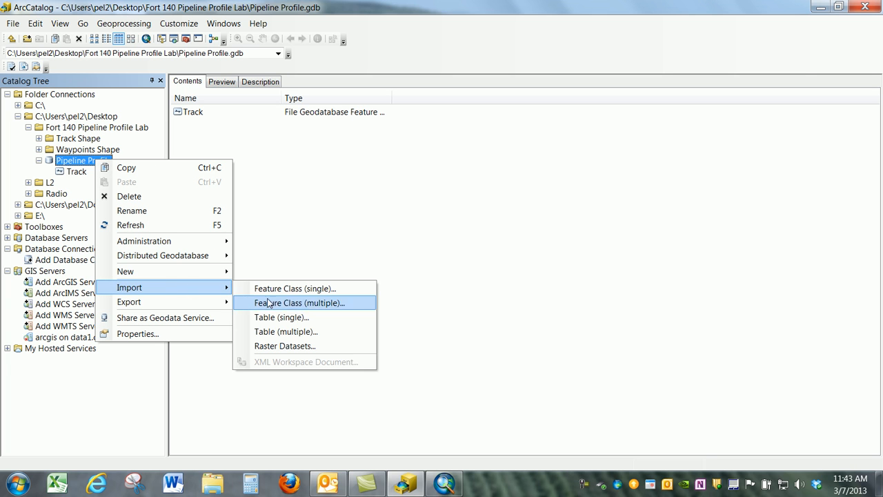
left_click(288, 290)
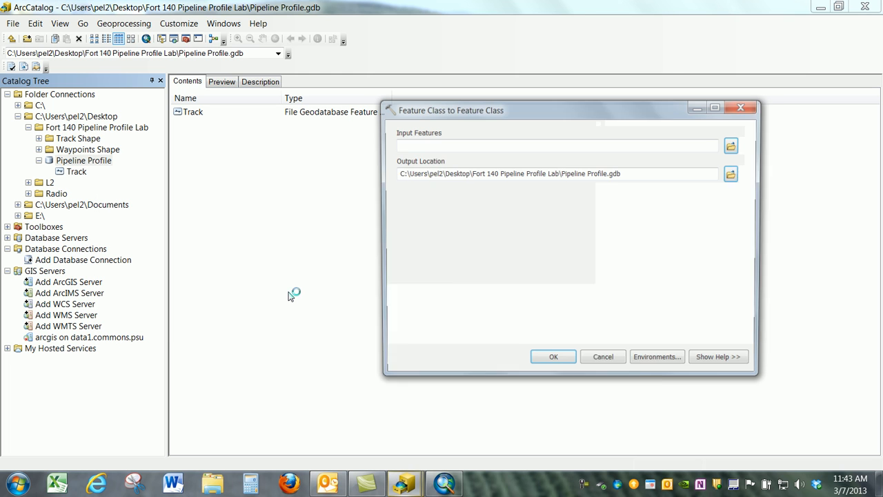
left_click(72, 151)
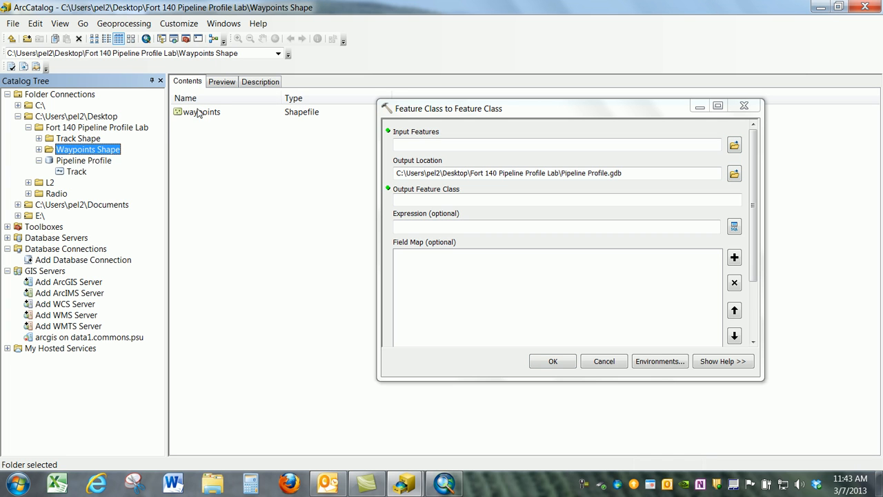
left_click_drag(200, 112, 425, 146)
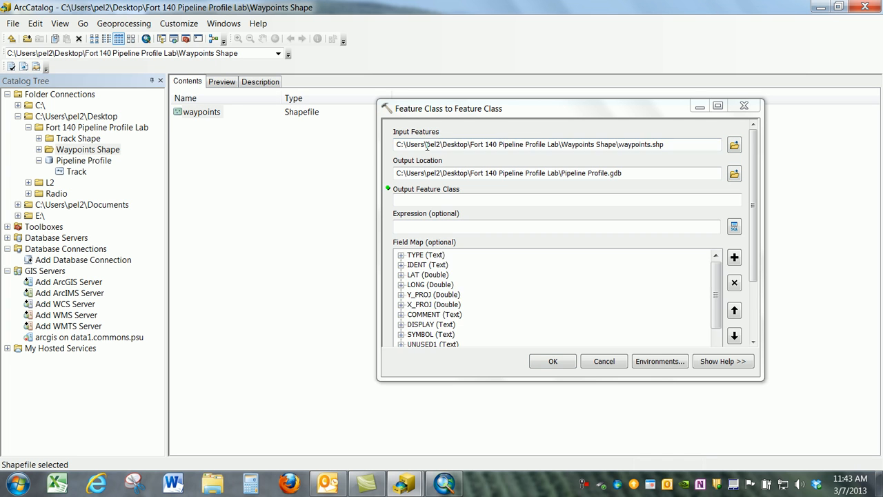
left_click(547, 363)
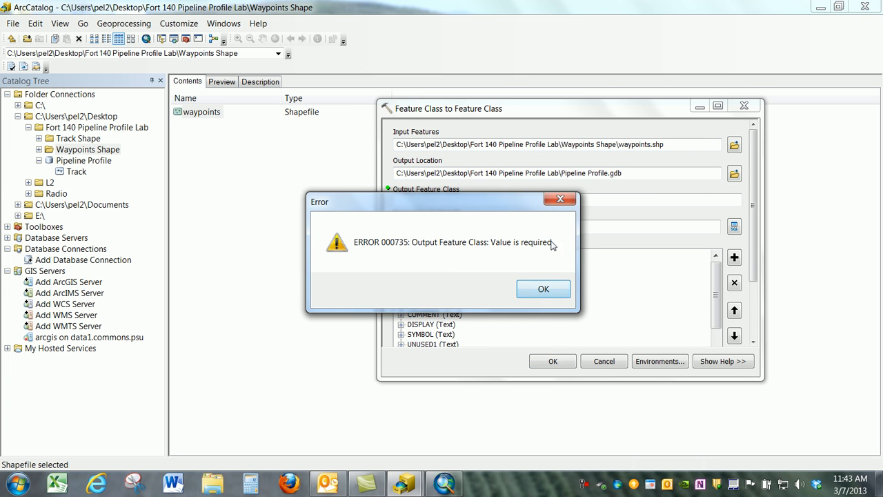
left_click(561, 200)
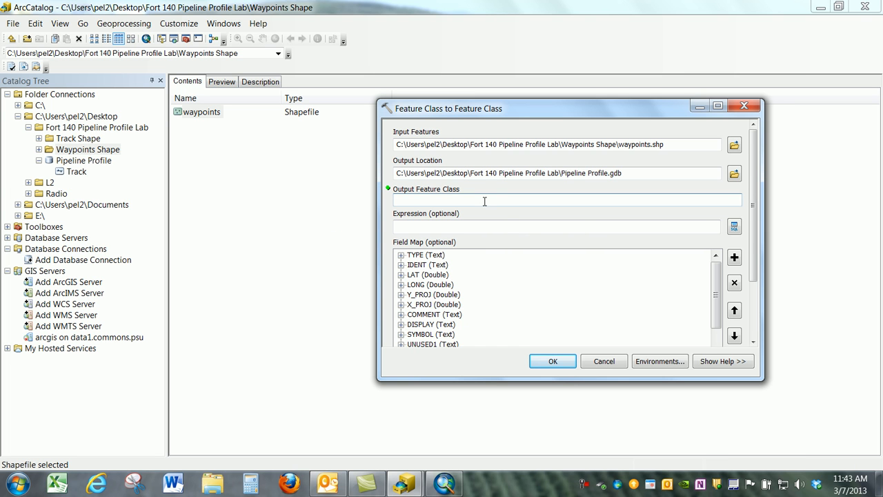
type("Waypoints")
left_click(553, 361)
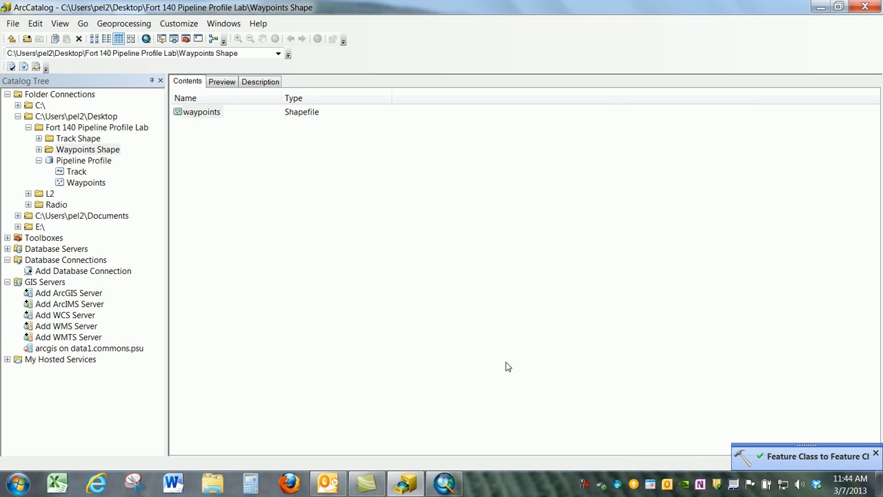
- Assign the projected coordinate system NAD 1983 UTM Zone 18N to the Track feature class in the Pipeline Profile geodatabase
left_click(82, 161)
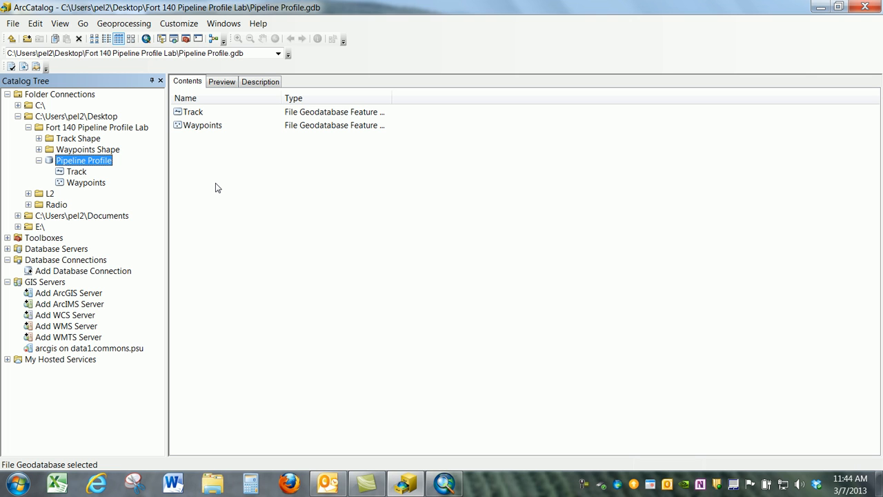
left_click(193, 114)
right_click(194, 114)
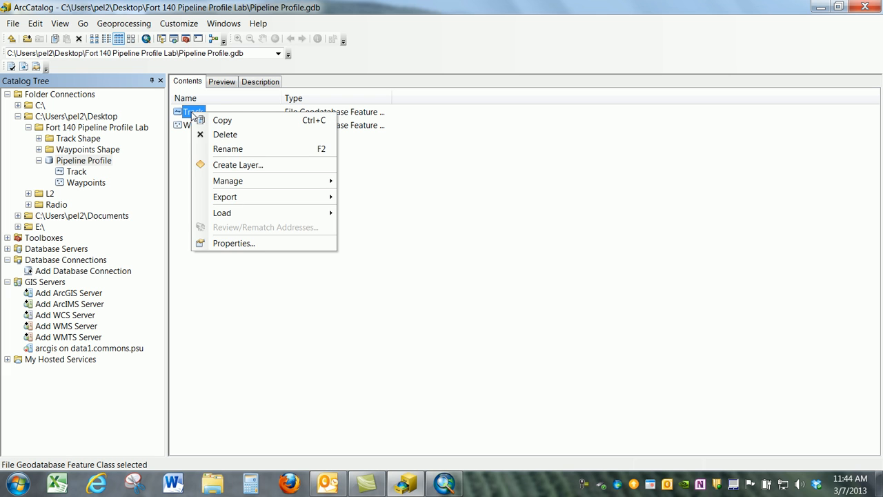
left_click(235, 243)
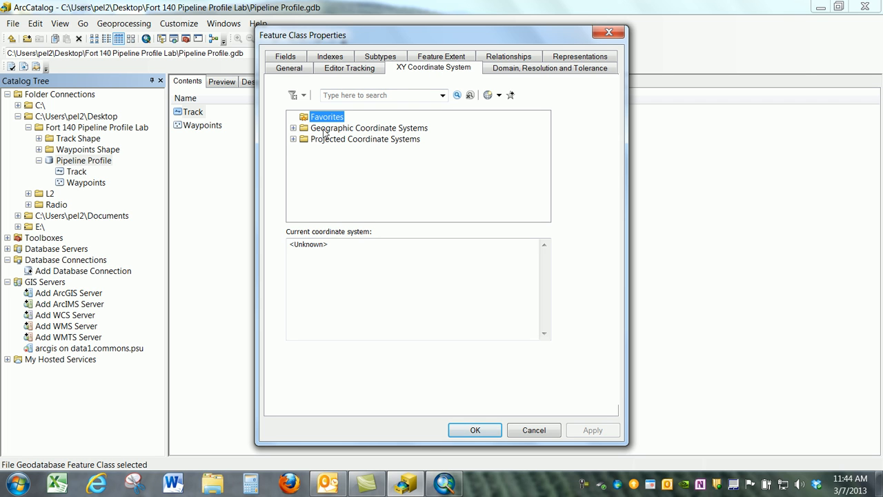
left_click(293, 140)
left_click(304, 217)
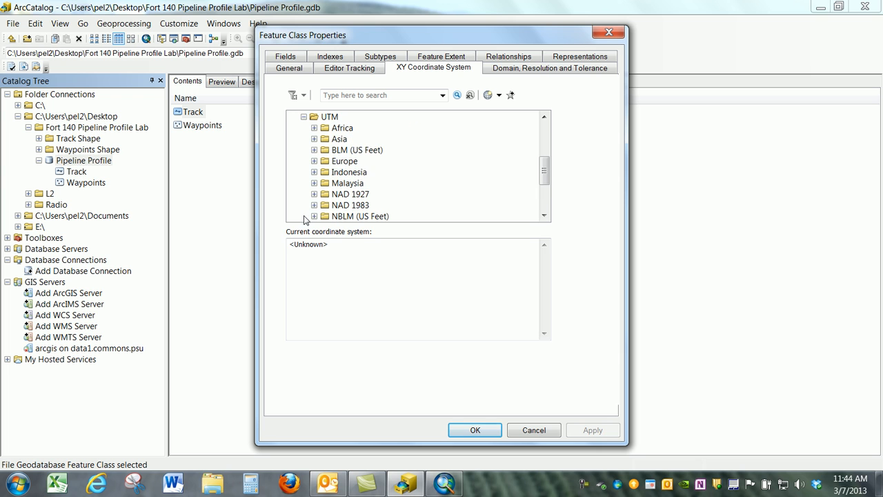
left_click(315, 205)
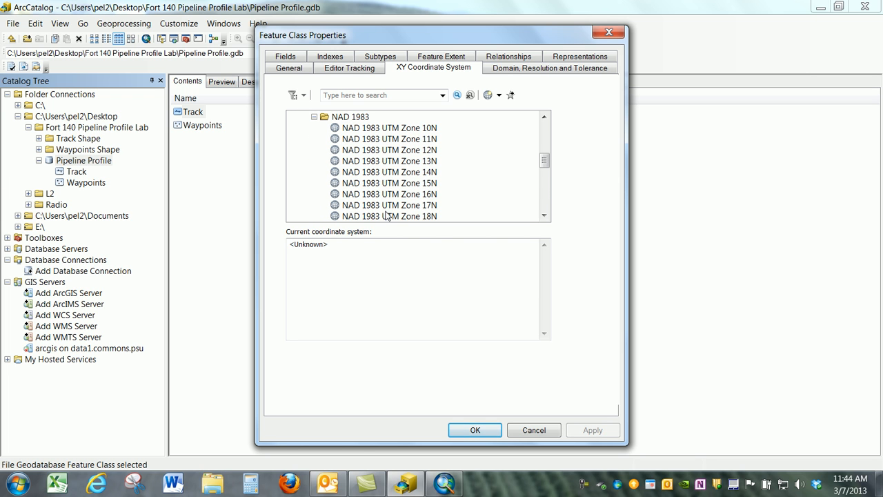
left_click(387, 215)
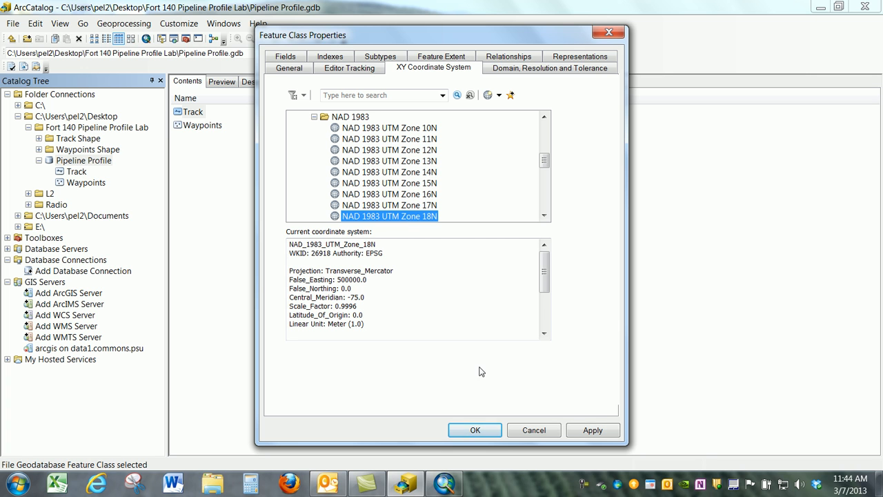
left_click(591, 430)
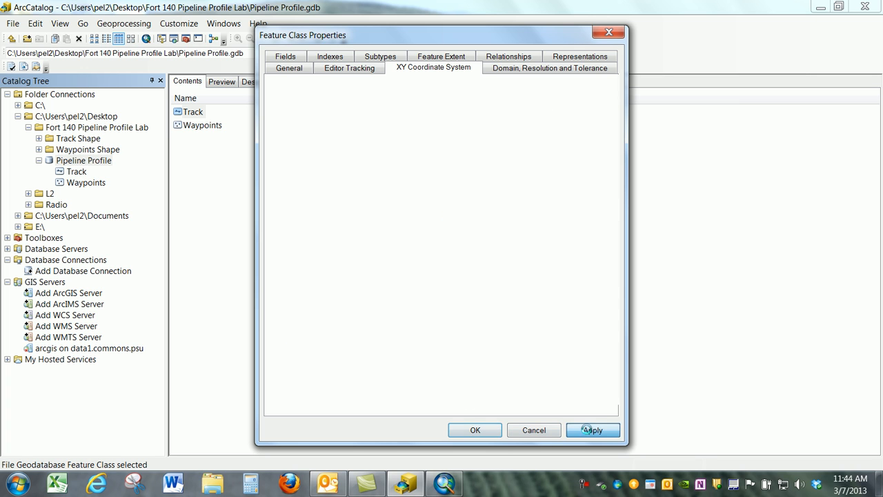
left_click(475, 430)
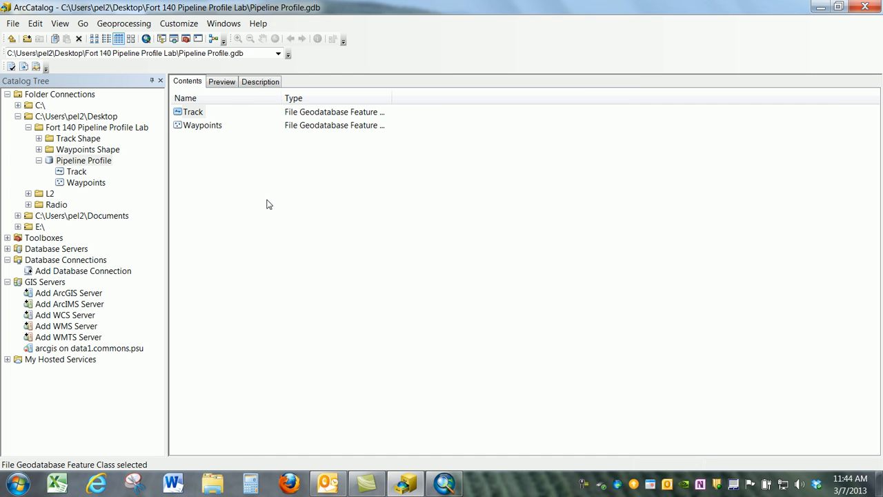
- Assign NAD_1983_UTM_Zone_18N to the Waypoints feature class by importing the coordinate system from Track in Pipeline Profile.gdb
right_click(206, 129)
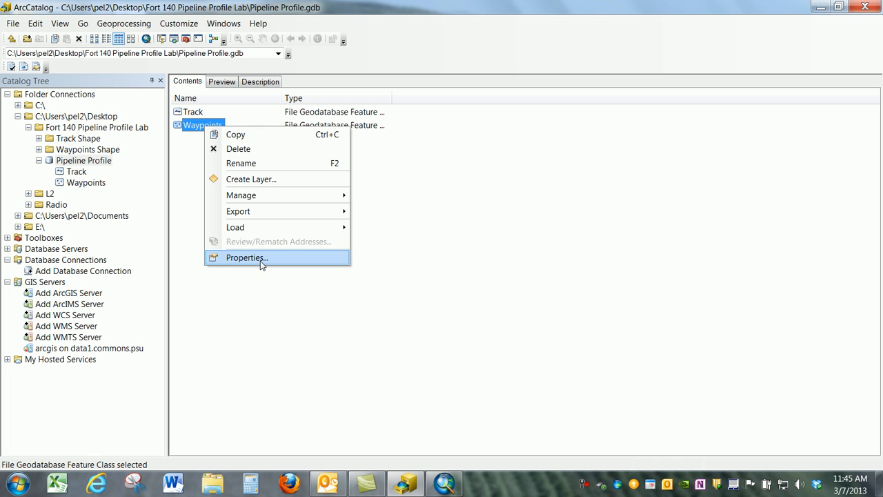
left_click(261, 261)
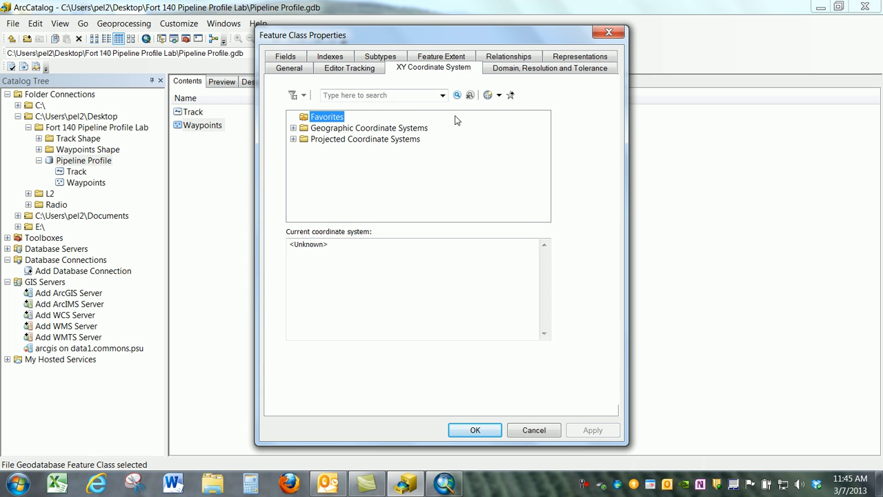
left_click(499, 98)
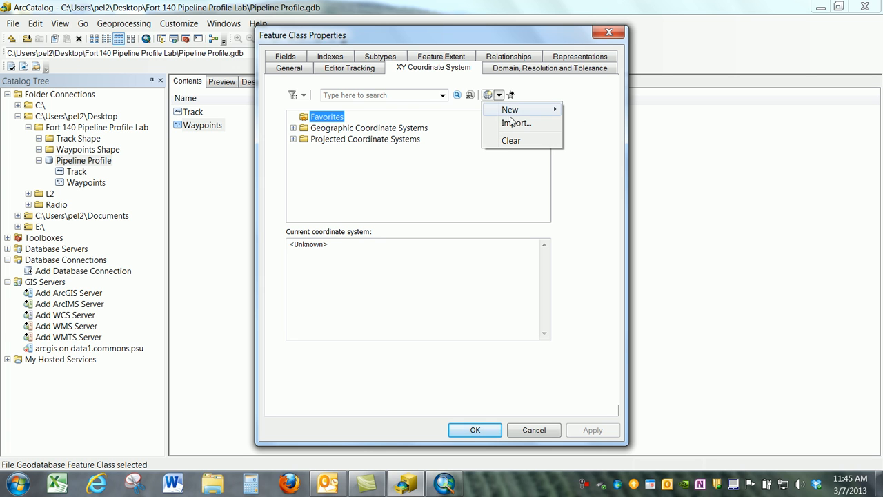
left_click(514, 124)
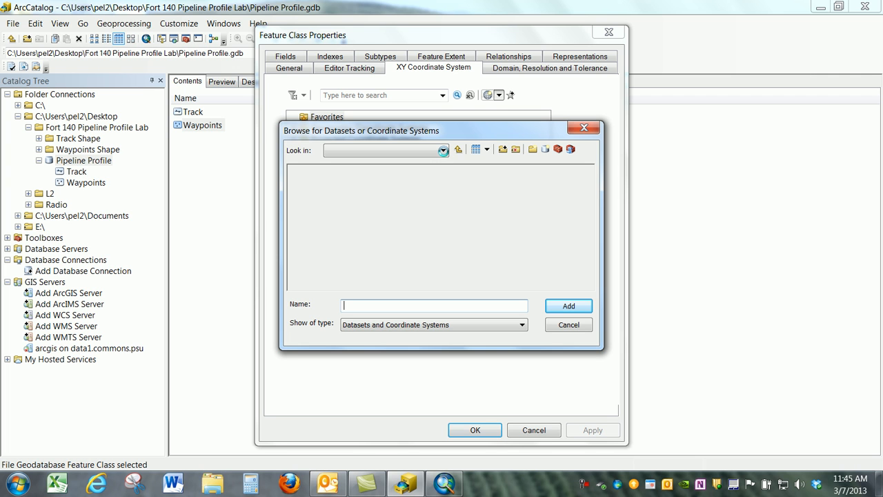
left_click(444, 150)
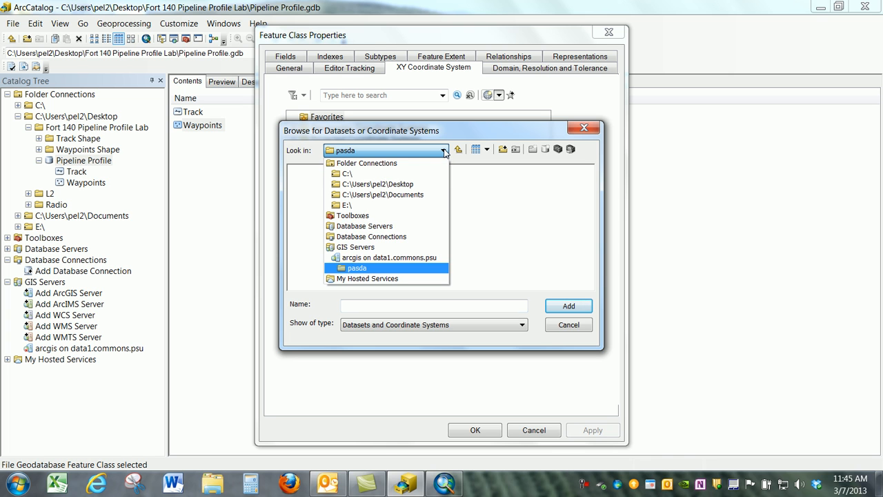
left_click(406, 184)
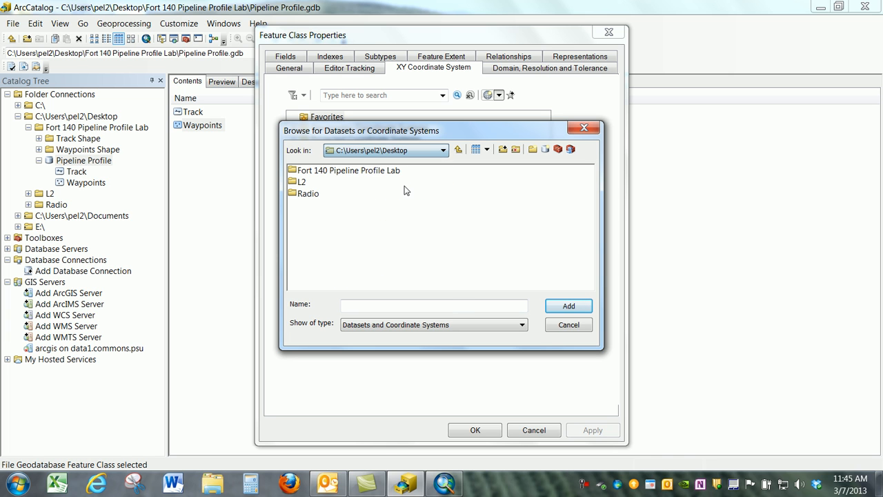
left_click(343, 172)
double_click(343, 172)
double_click(342, 194)
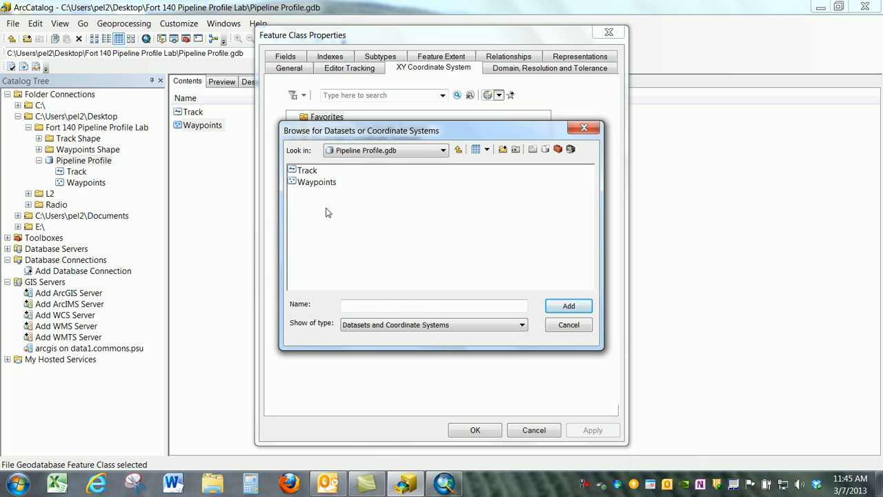
left_click(307, 172)
left_click(564, 309)
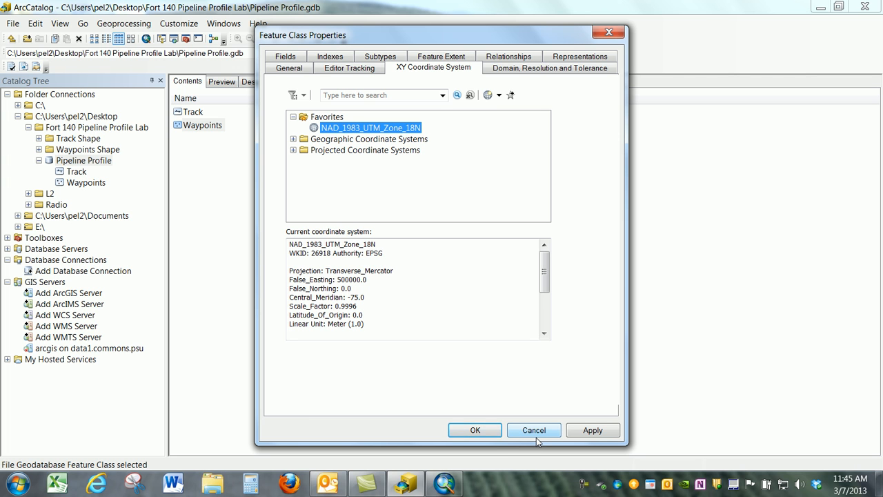
left_click(586, 430)
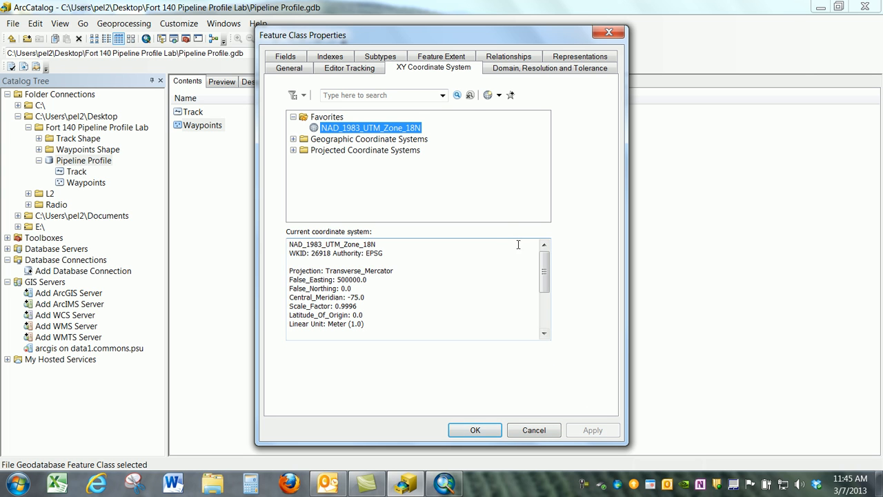
left_click(479, 429)
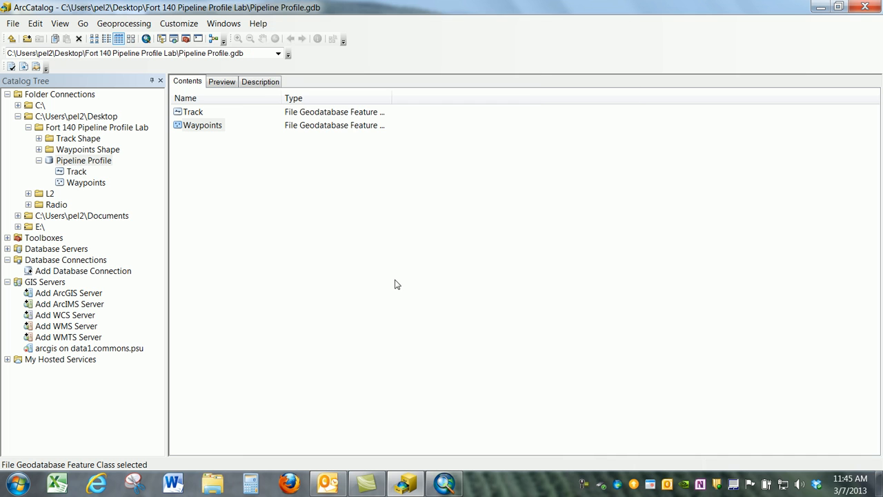
left_click(585, 486)
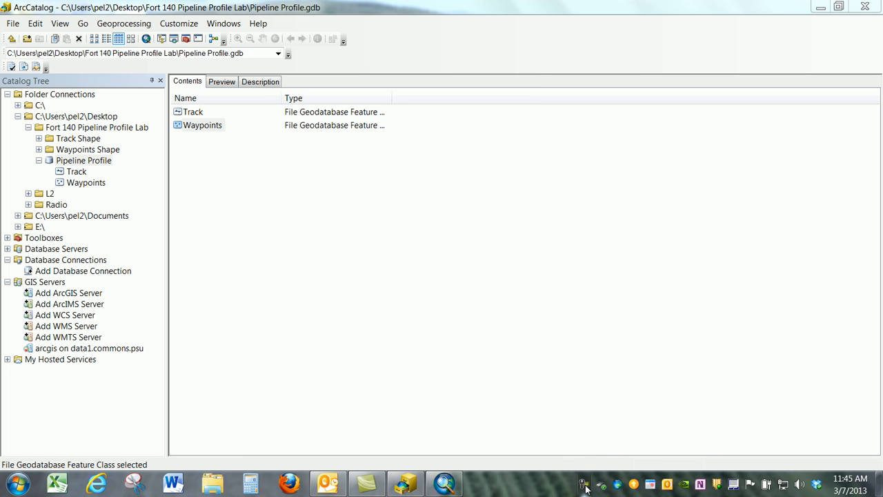